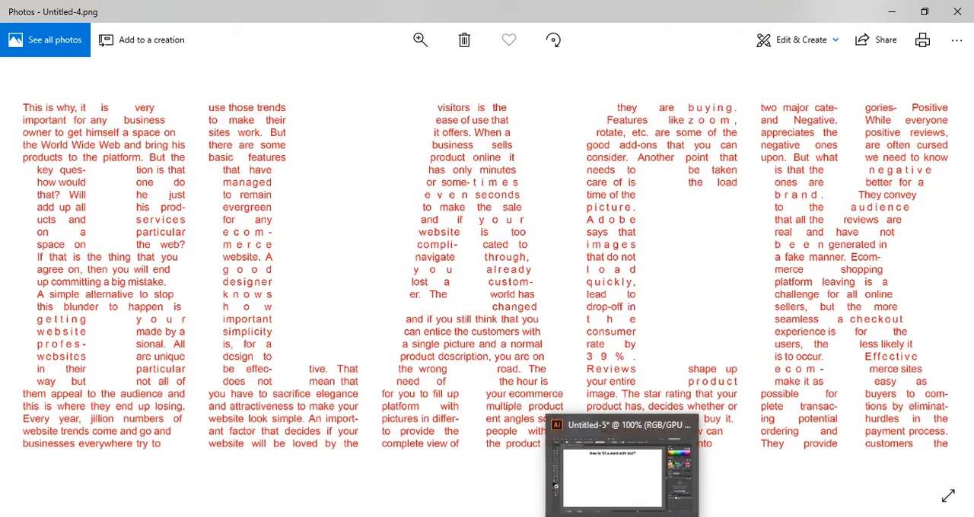
# Switch to Illustrator and add the word "BLACK" as point text below the heading
pyautogui.click(624, 516)
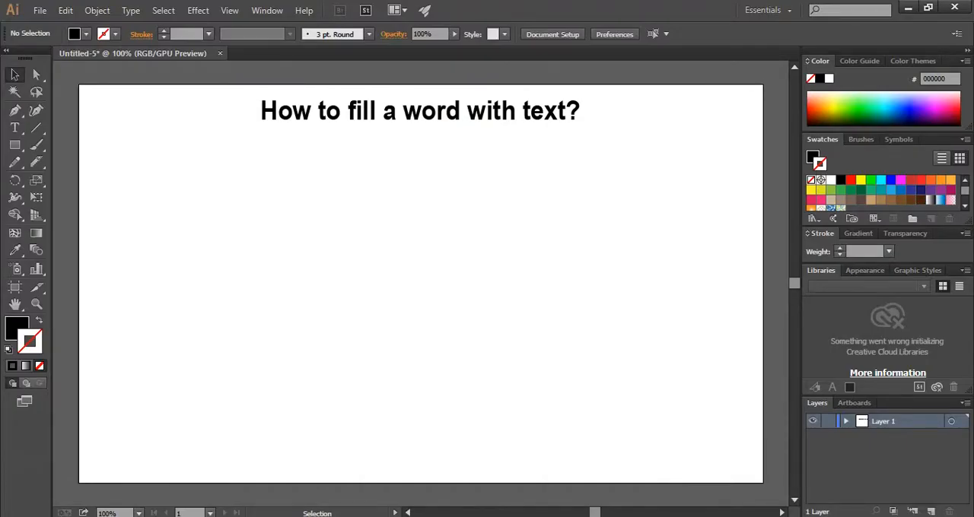
pyautogui.click(14, 127)
pyautogui.click(227, 207)
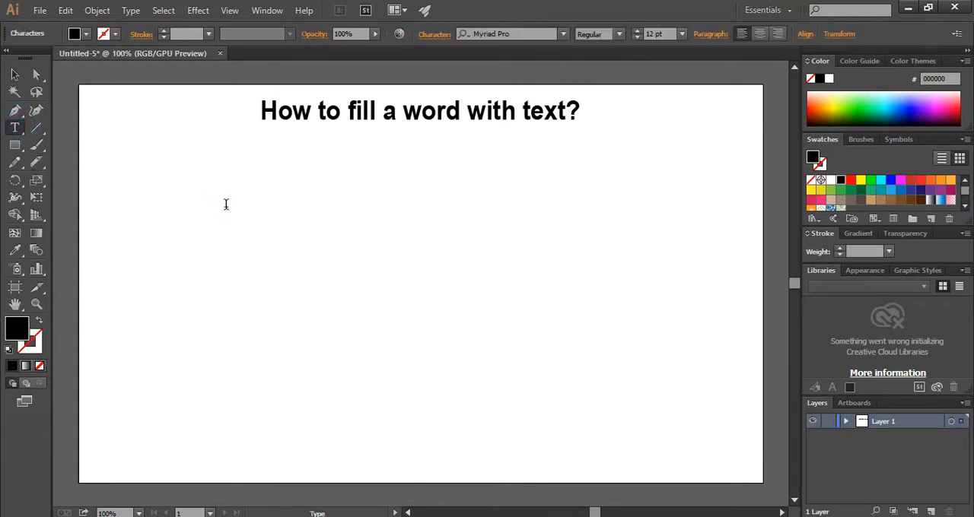
pyautogui.write('BLACK')
# Set the font of the word BLACK to Academic M54
pyautogui.moveTo(264, 205); pyautogui.dragTo(176, 204)
pyautogui.click(545, 35)
pyautogui.write('aca')
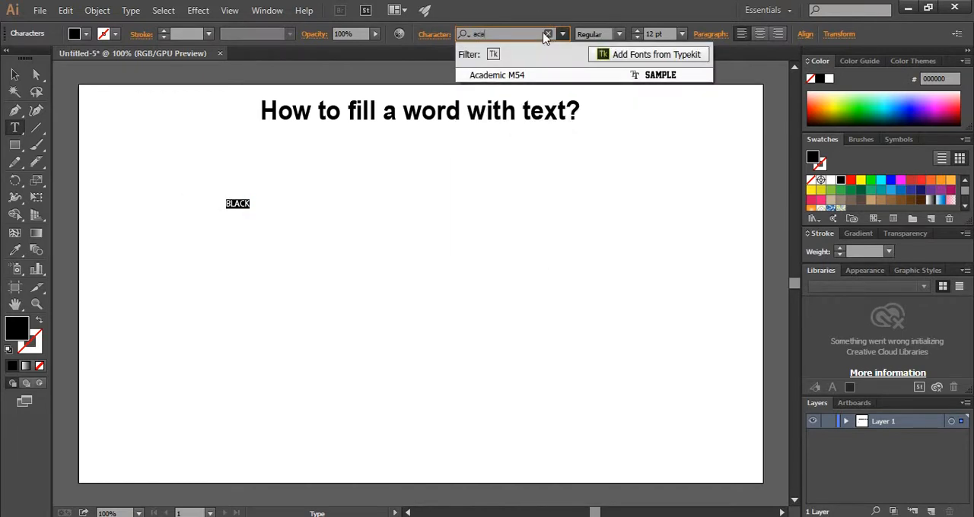
pyautogui.click(554, 76)
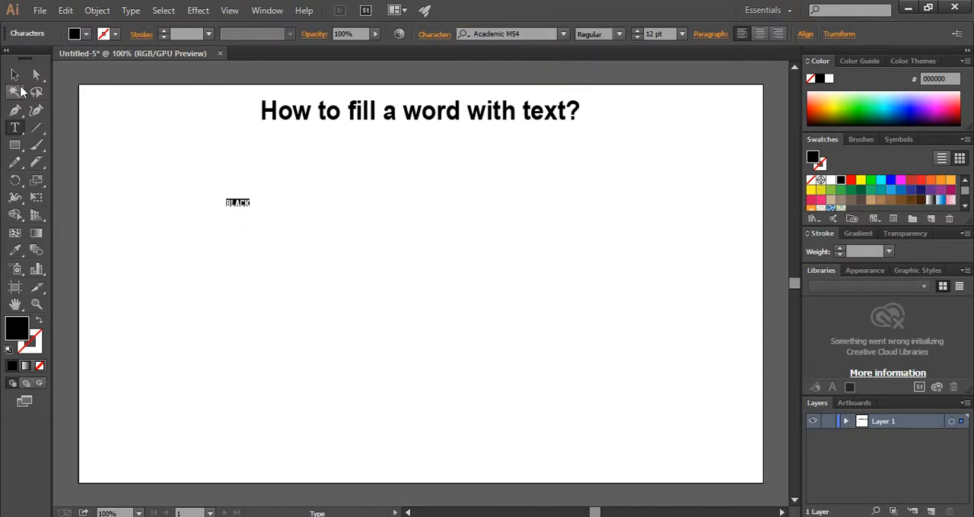
# Enlarge the word BLACK to about 364 pt, nearly the artboard's width, and position it below the heading
pyautogui.click(17, 76)
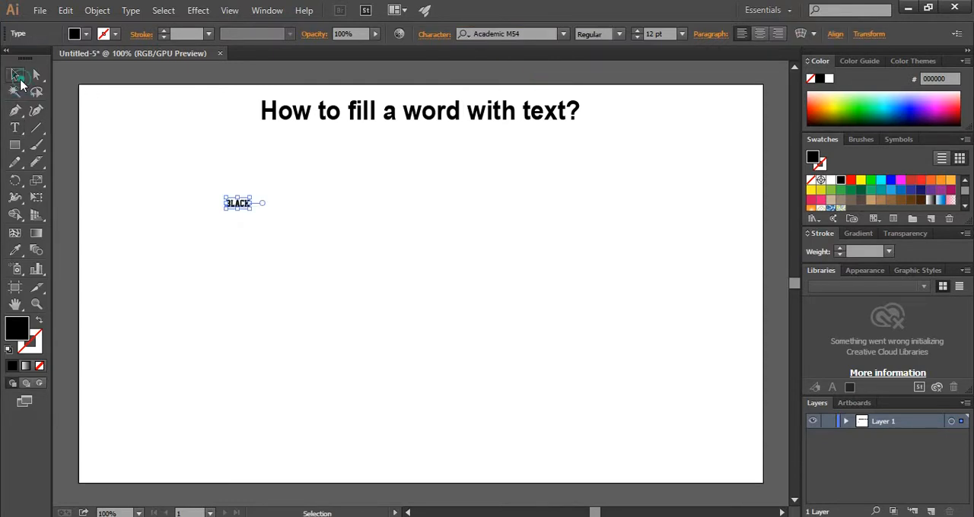
pyautogui.moveTo(254, 211); pyautogui.dragTo(724, 402)
pyautogui.moveTo(226, 228); pyautogui.dragTo(98, 152)
pyautogui.moveTo(727, 373); pyautogui.dragTo(755, 389)
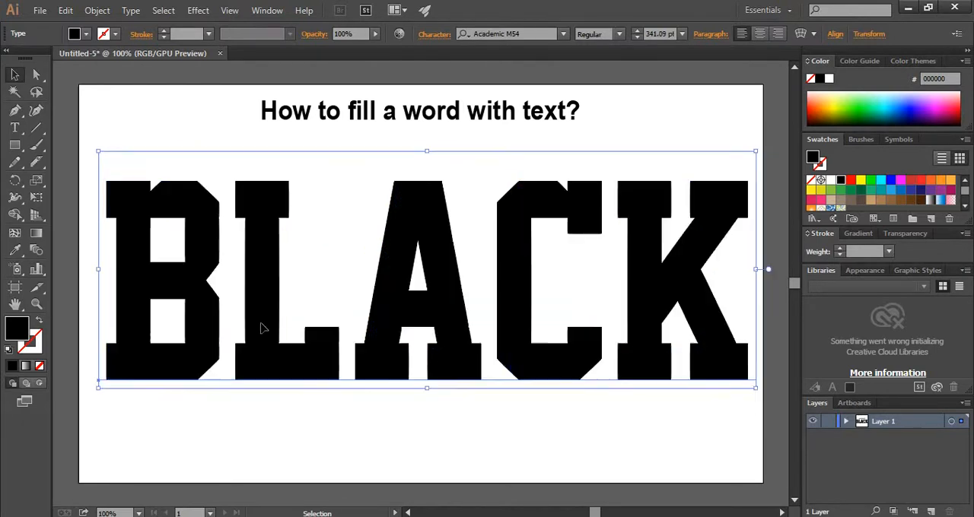
pyautogui.moveTo(257, 323); pyautogui.dragTo(261, 344)
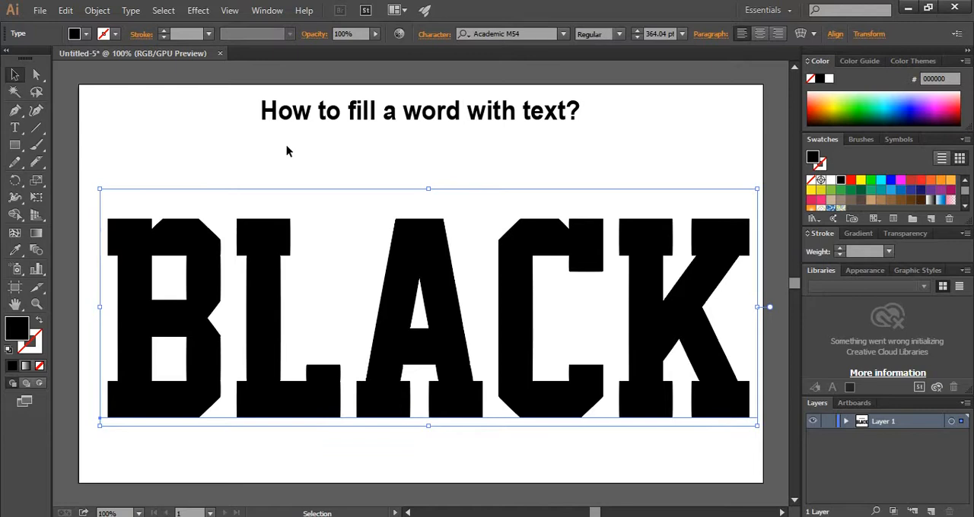
# Expand the BLACK text into outlines with Object and Fill enabled
pyautogui.click(98, 11)
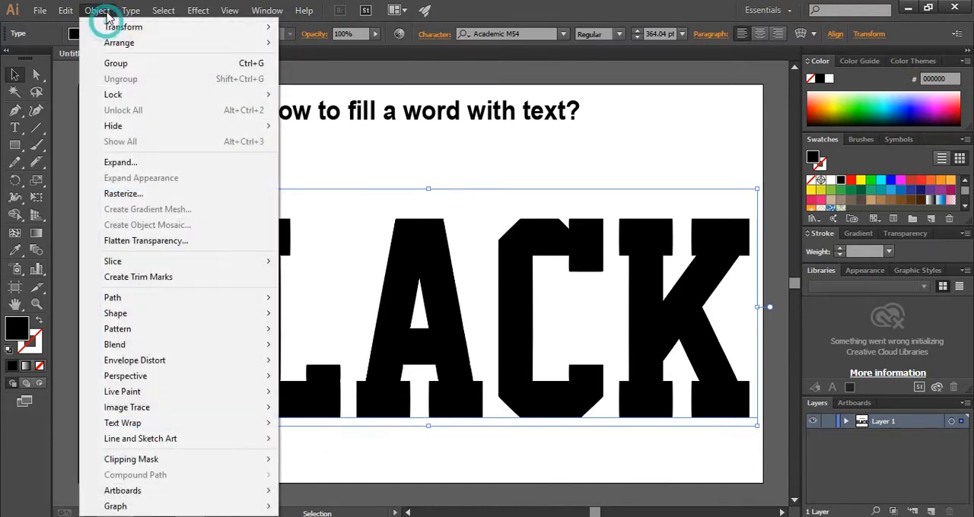
pyautogui.click(139, 163)
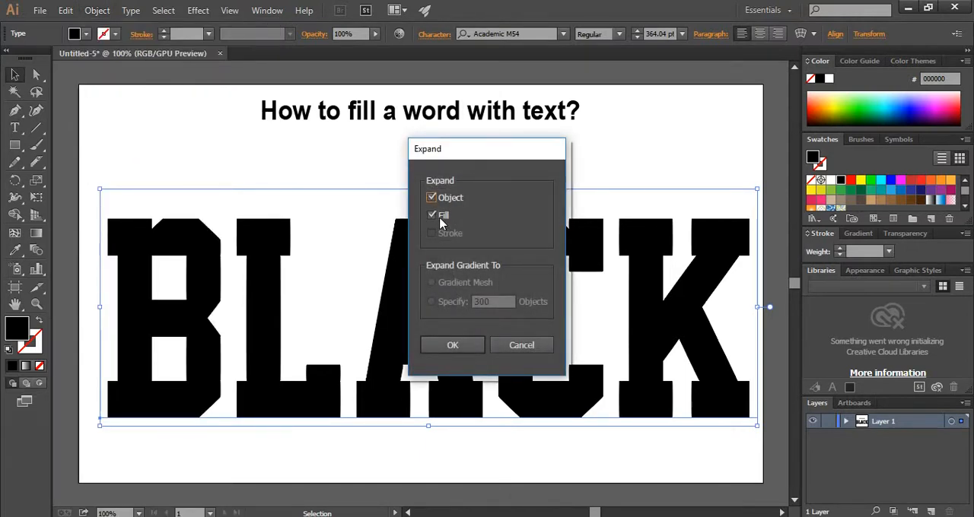
pyautogui.click(462, 347)
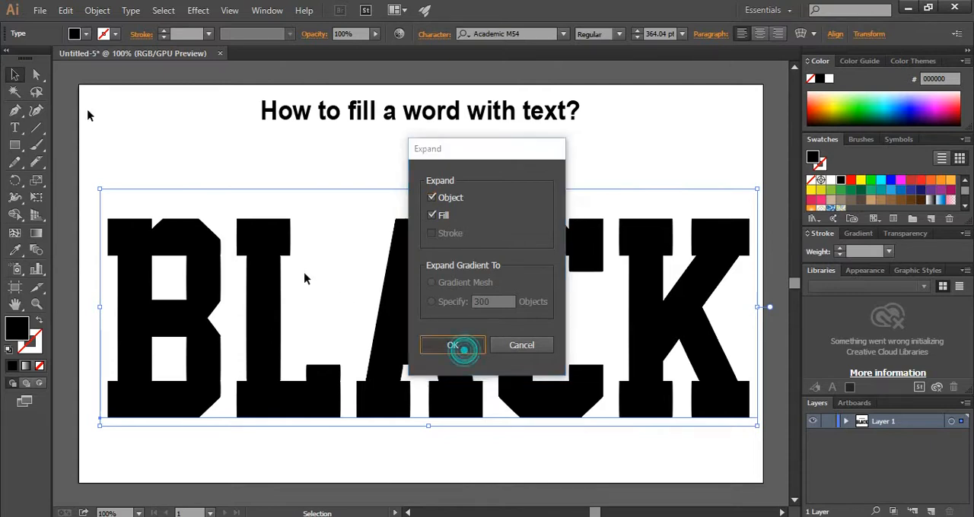
# Ungroup the expanded letters and swap their fill and stroke to leave black outlines without fill
pyautogui.click(97, 10)
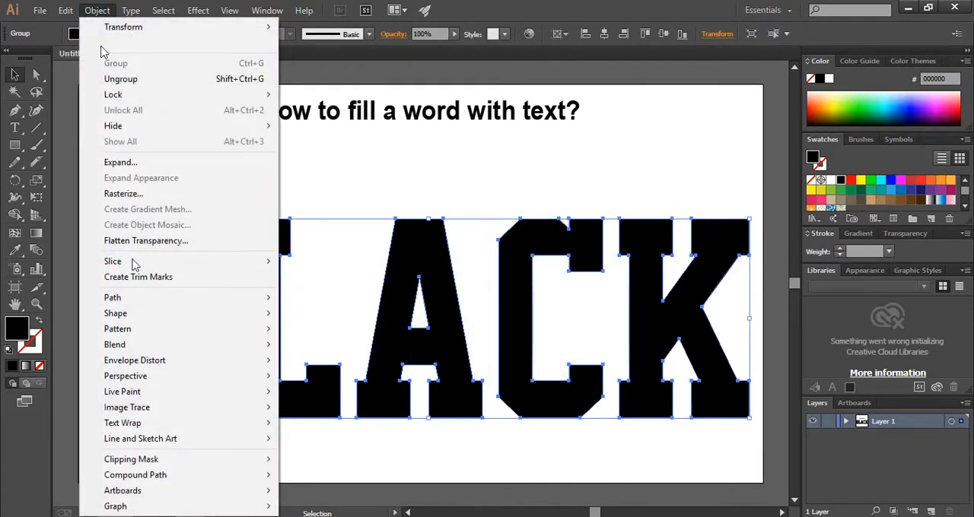
pyautogui.click(155, 86)
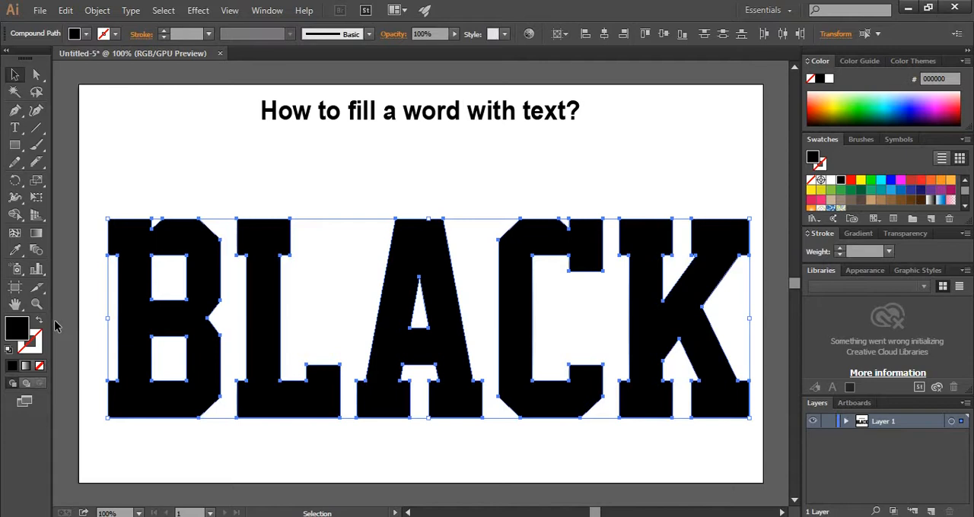
pyautogui.click(39, 321)
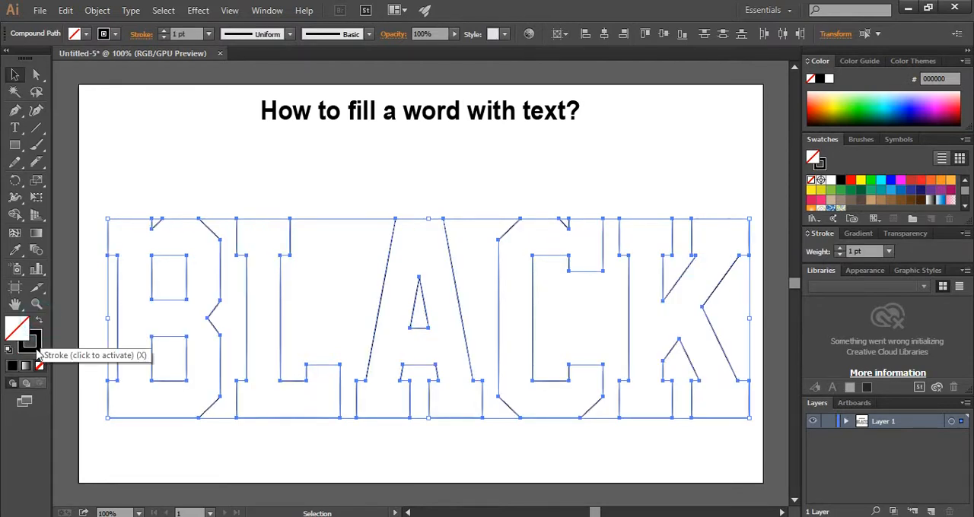
pyautogui.click(319, 161)
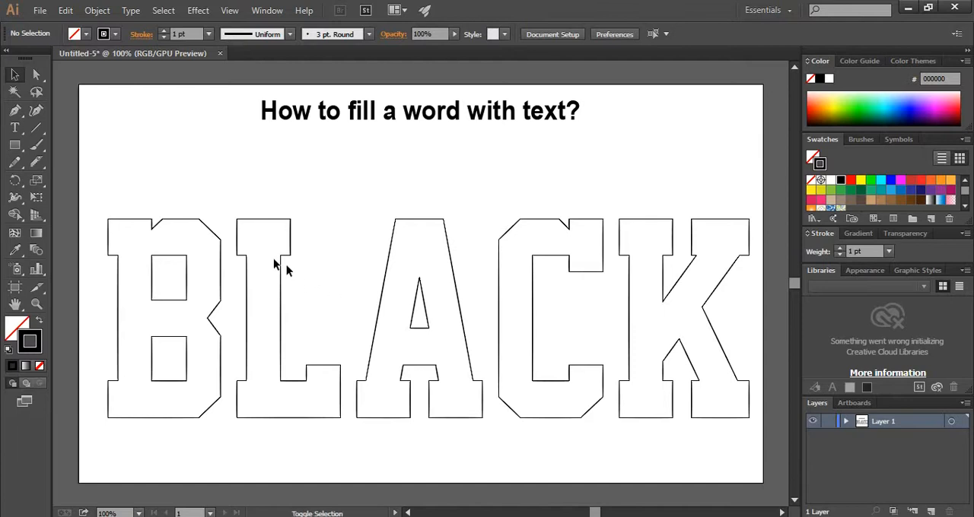
# Release the compound paths of the letters L, C and K
pyautogui.click(263, 218)
pyautogui.keyDown('shift'); pyautogui.click(539, 219); pyautogui.keyUp('shift')
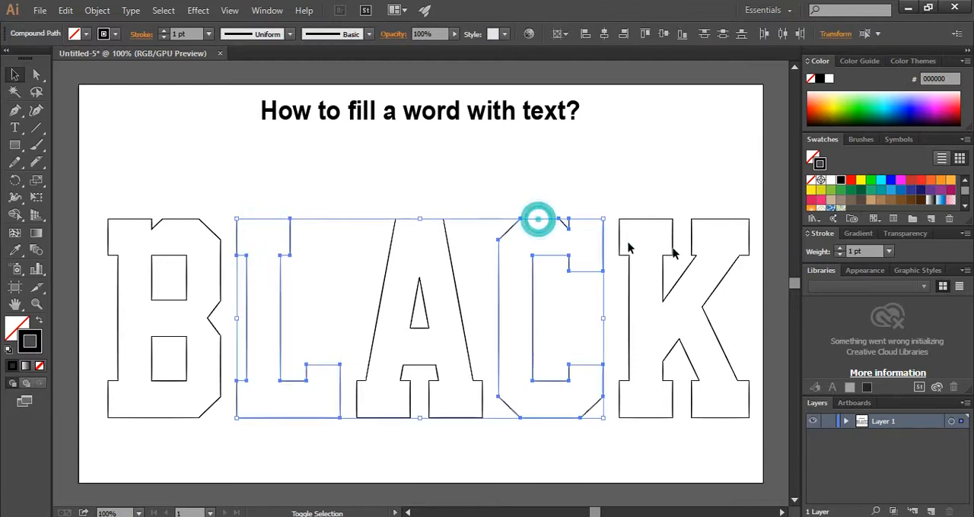
pyautogui.keyDown('shift'); pyautogui.click(651, 223); pyautogui.keyUp('shift')
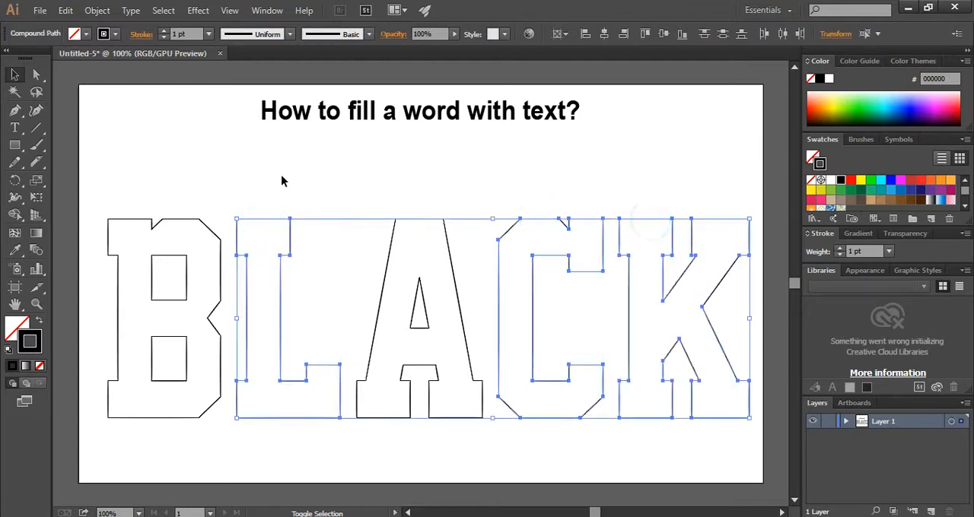
pyautogui.click(98, 10)
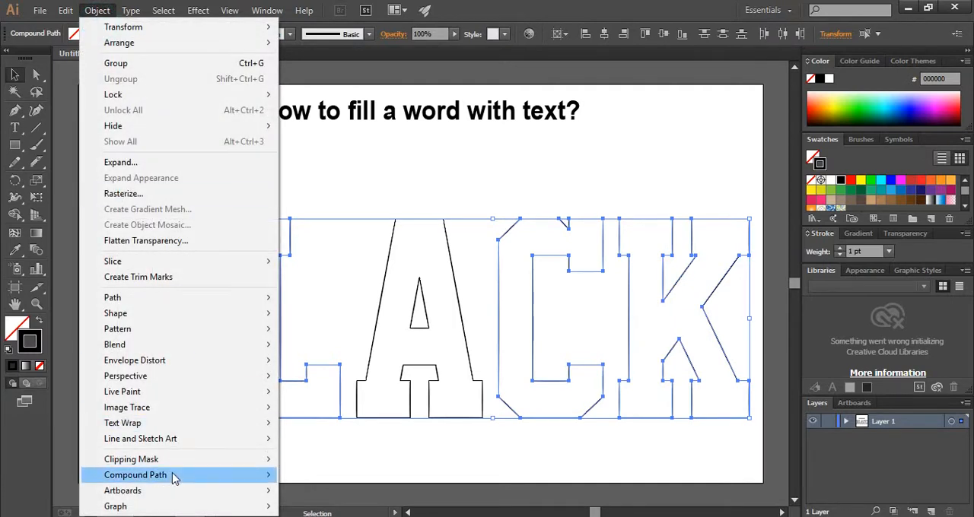
pyautogui.moveTo(175, 478)
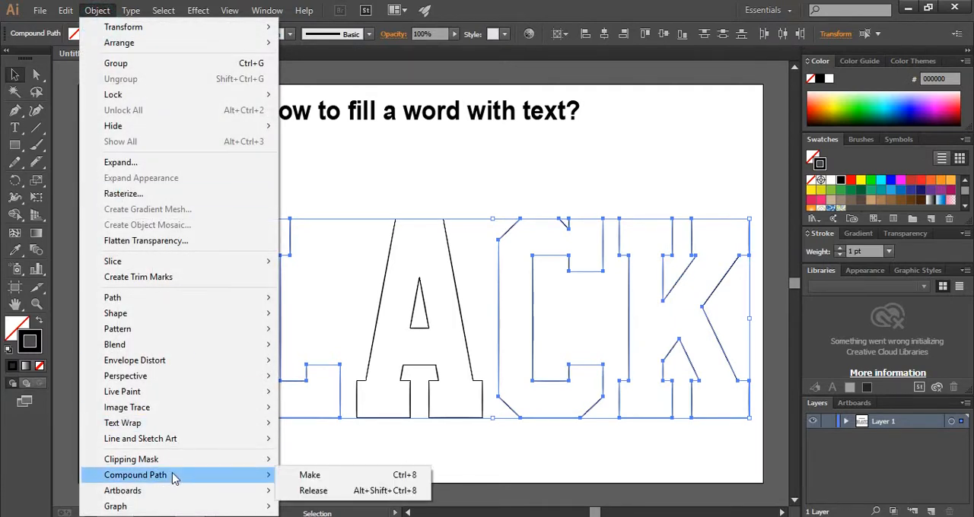
pyautogui.click(313, 492)
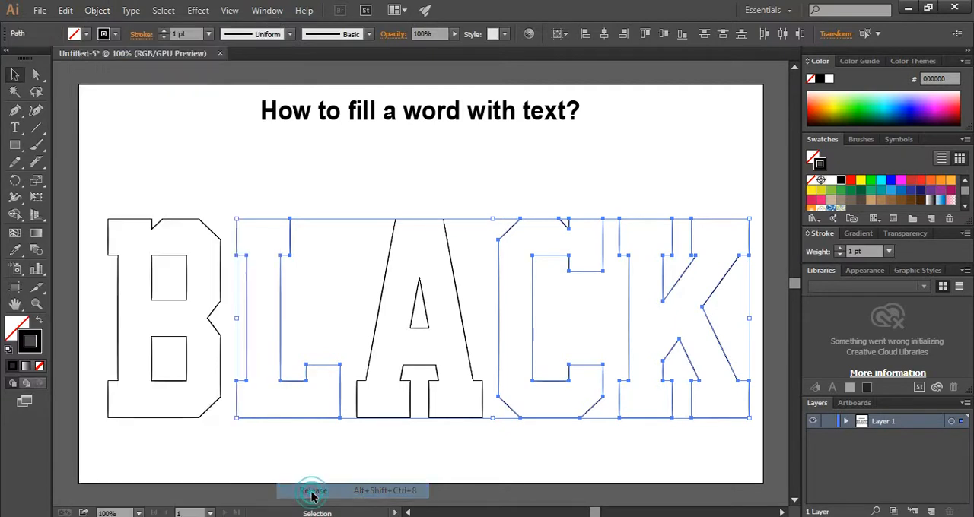
pyautogui.click(273, 190)
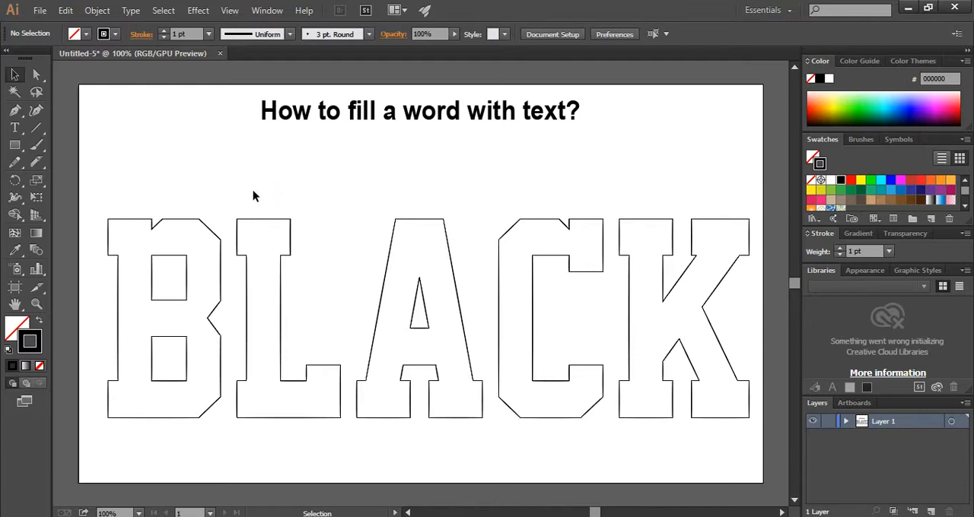
# Cut the B with the Knife tool from its outer left edge into the upper and lower counters
pyautogui.click(37, 165)
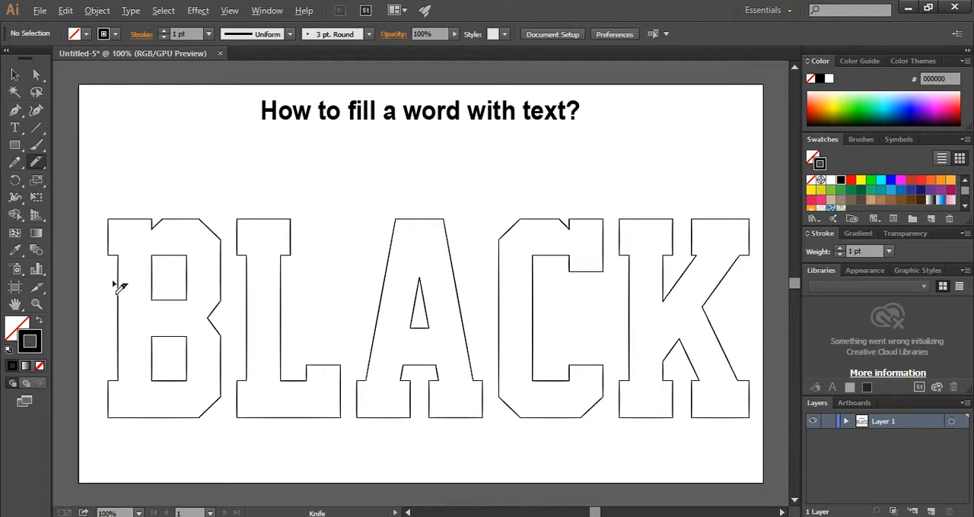
pyautogui.moveTo(108, 279); pyautogui.dragTo(163, 281)
pyautogui.moveTo(107, 361); pyautogui.dragTo(175, 370)
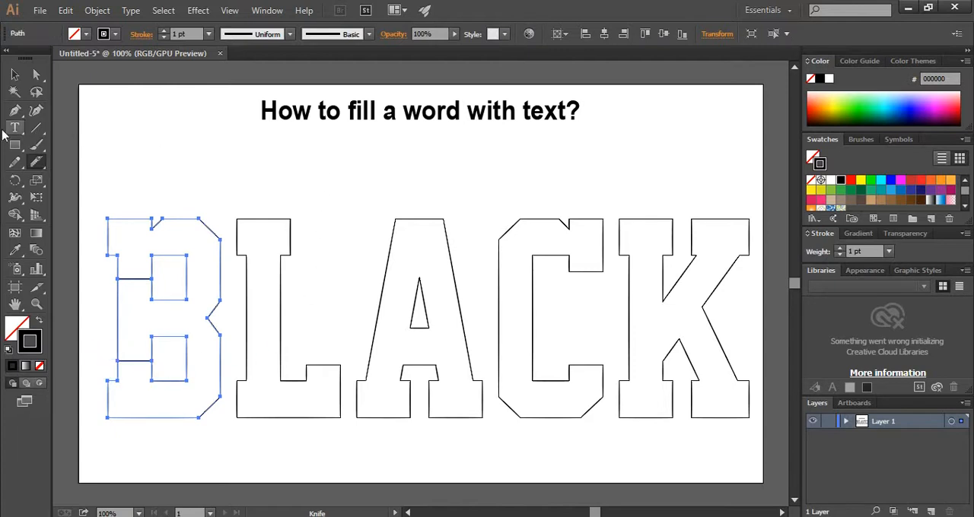
pyautogui.click(14, 74)
pyautogui.click(253, 139)
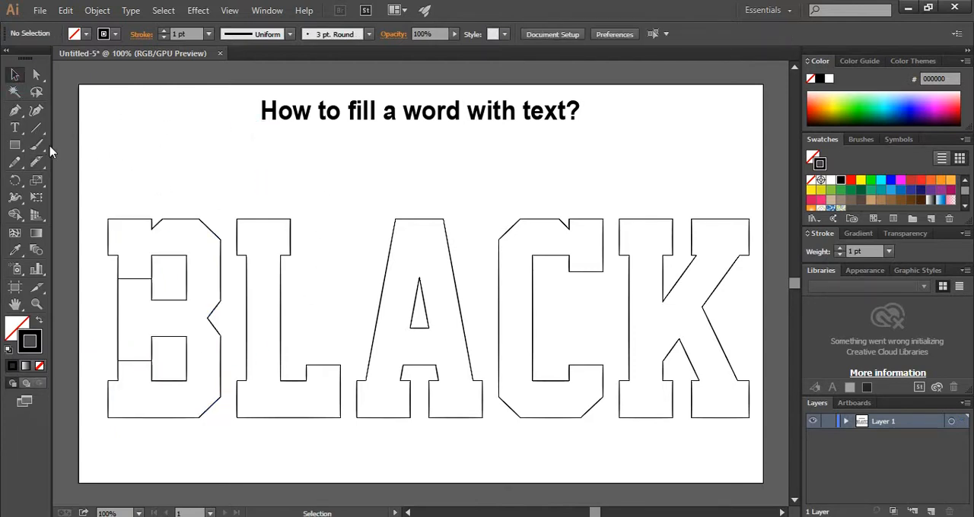
# Cut the A with the Knife tool from its outer left edge into the triangular counter
pyautogui.click(36, 162)
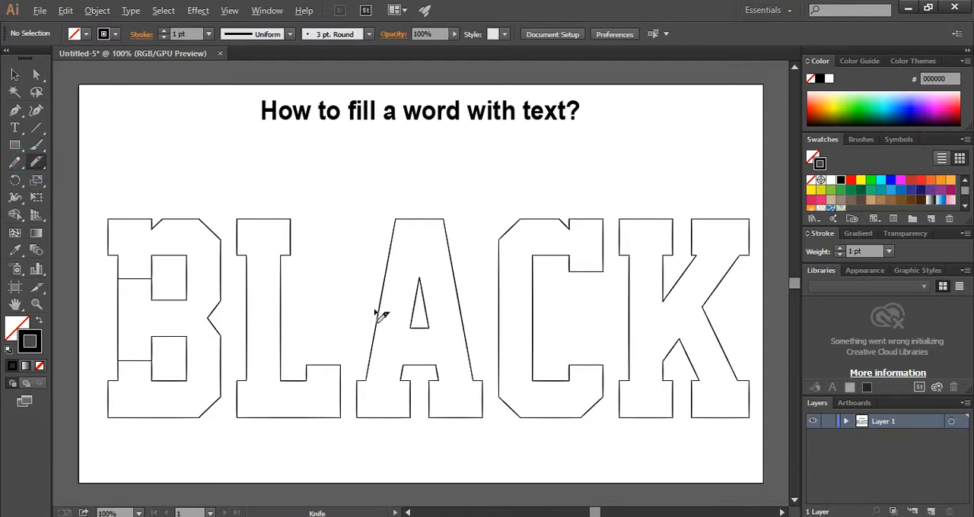
pyautogui.moveTo(373, 304); pyautogui.dragTo(428, 310)
pyautogui.click(342, 179)
pyautogui.click(15, 74)
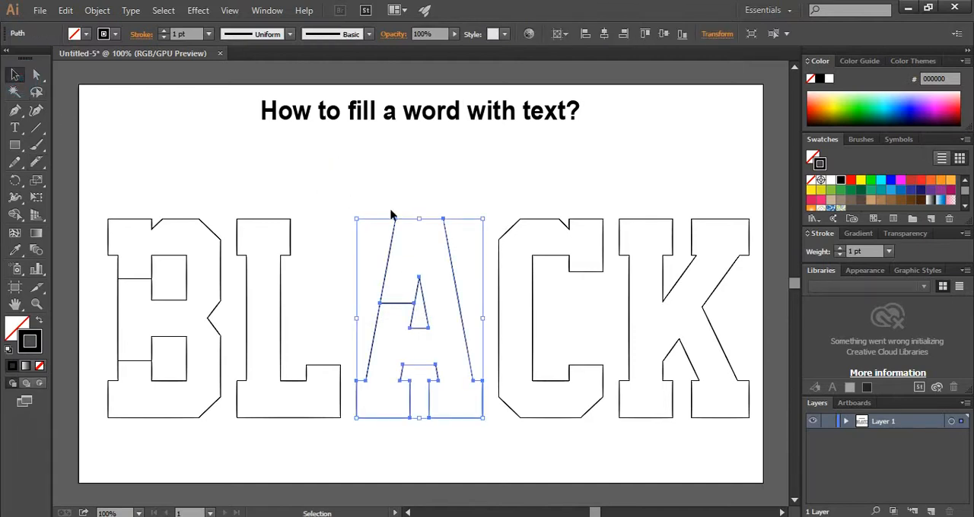
pyautogui.click(392, 189)
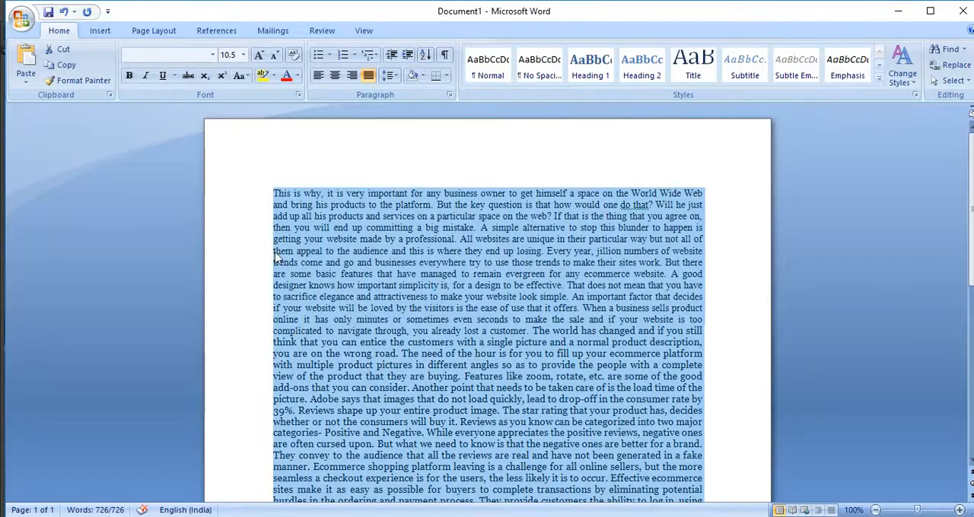
# Take the full article text from the Word document and paste it into the letter B as area type
pyautogui.scroll(-8, 276, 259)
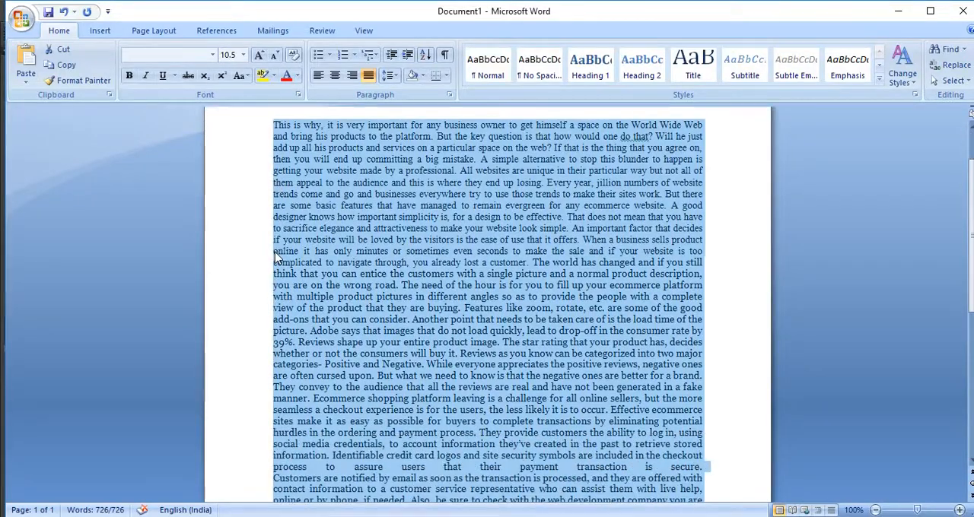
pyautogui.scroll(8, 276, 260)
pyautogui.scroll(-8, 276, 260)
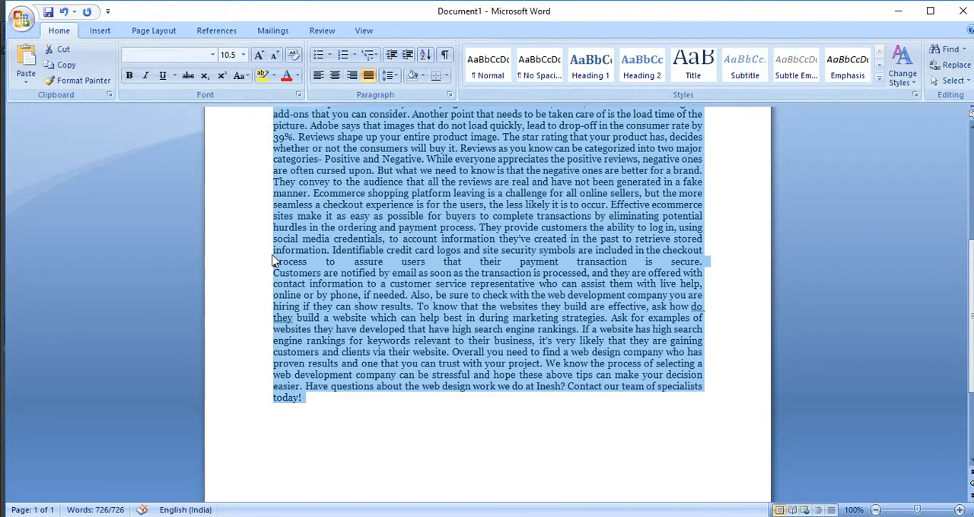
pyautogui.scroll(6, 273, 260)
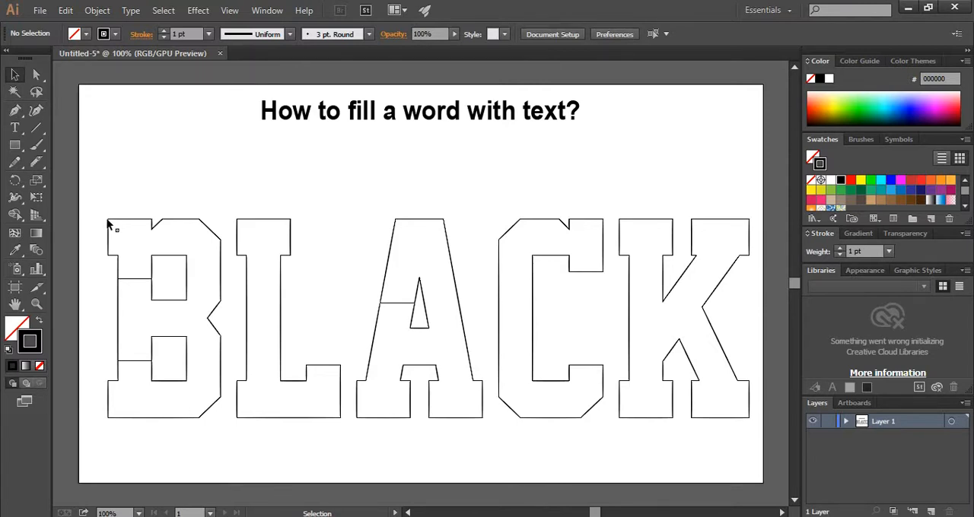
pyautogui.click(111, 221)
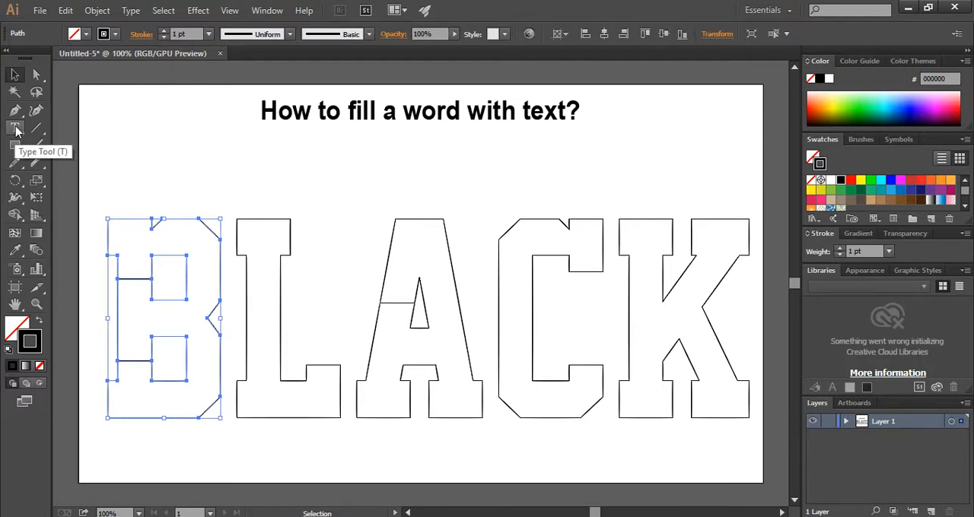
pyautogui.click(15, 129)
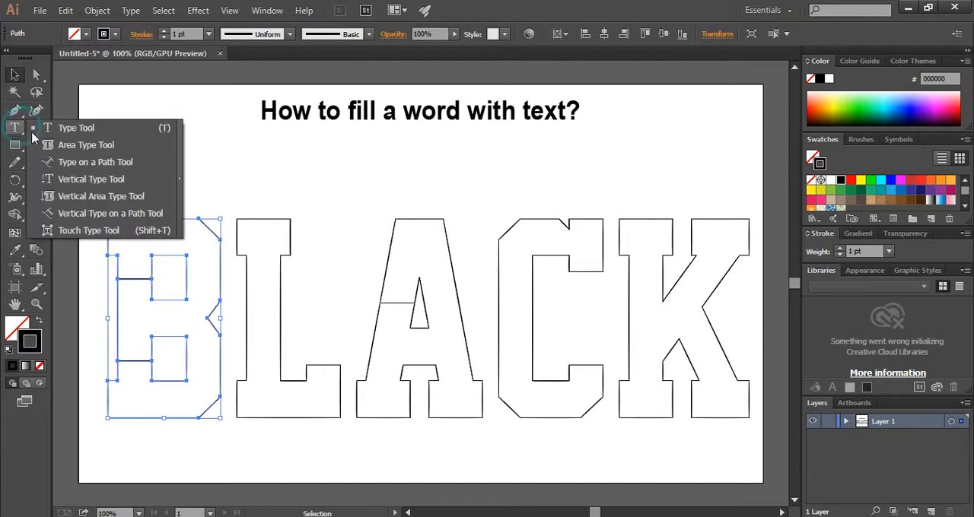
pyautogui.click(106, 149)
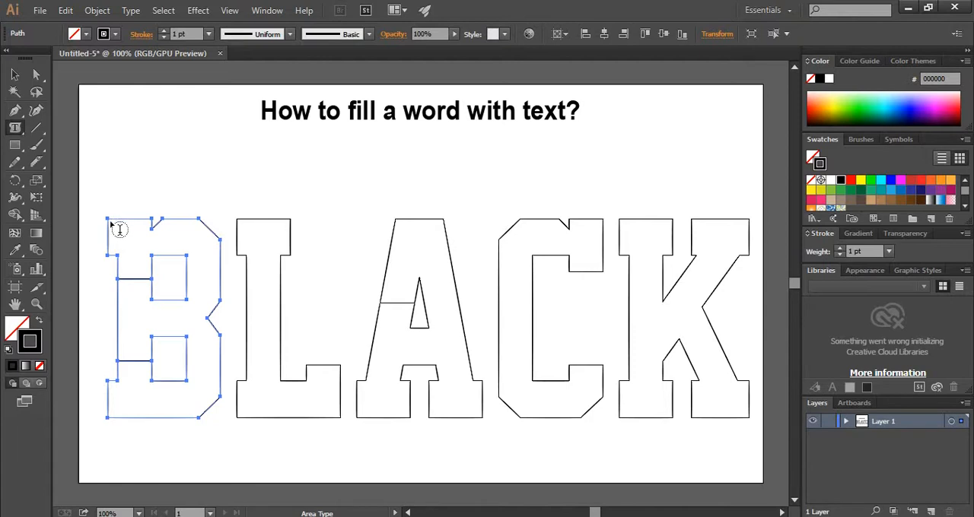
pyautogui.click(110, 223)
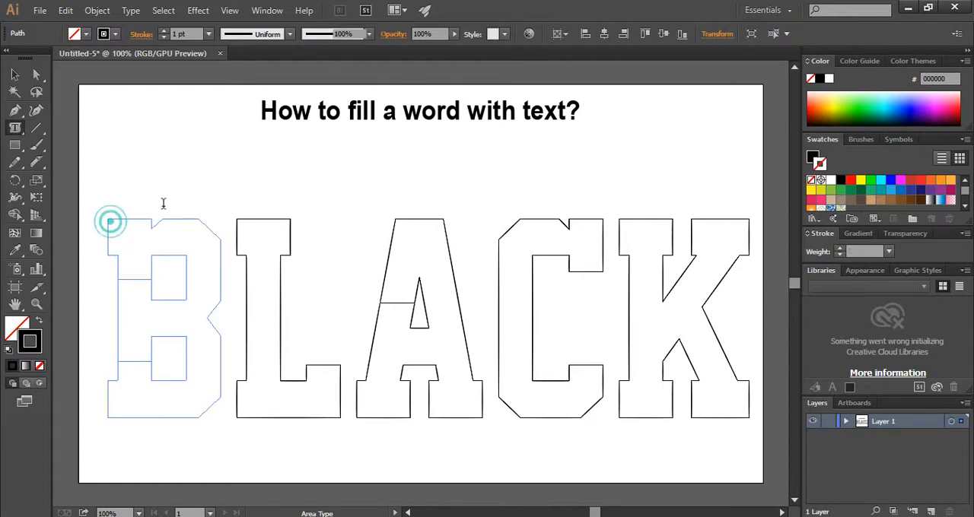
pyautogui.press('Escape')
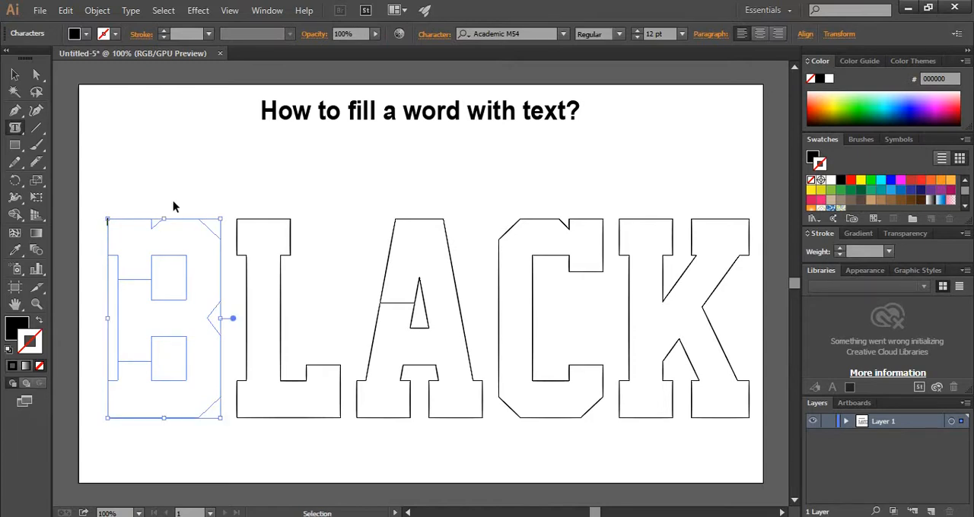
pyautogui.hotkey('ctrl', 'v')
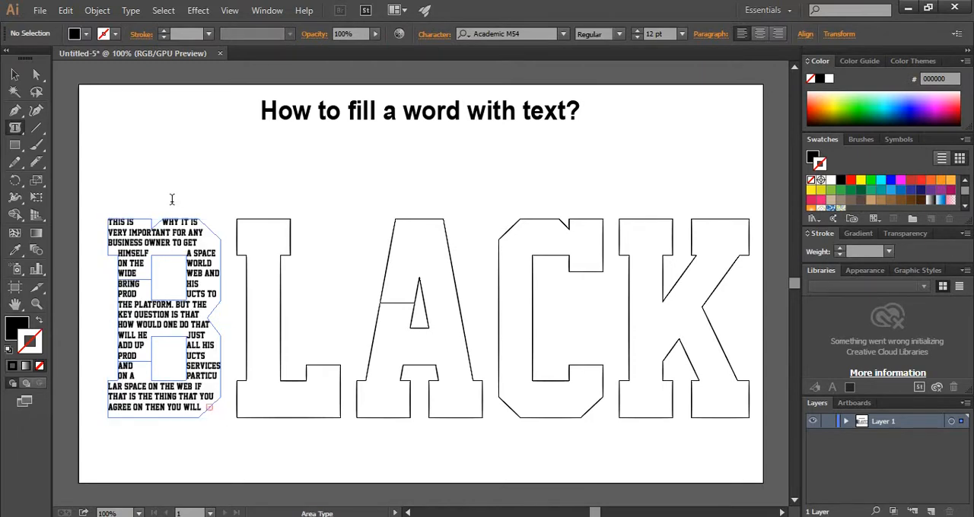
# Undo the text paste in the letter B and set its type to Arial Italic at 9 pt
pyautogui.press('Escape')
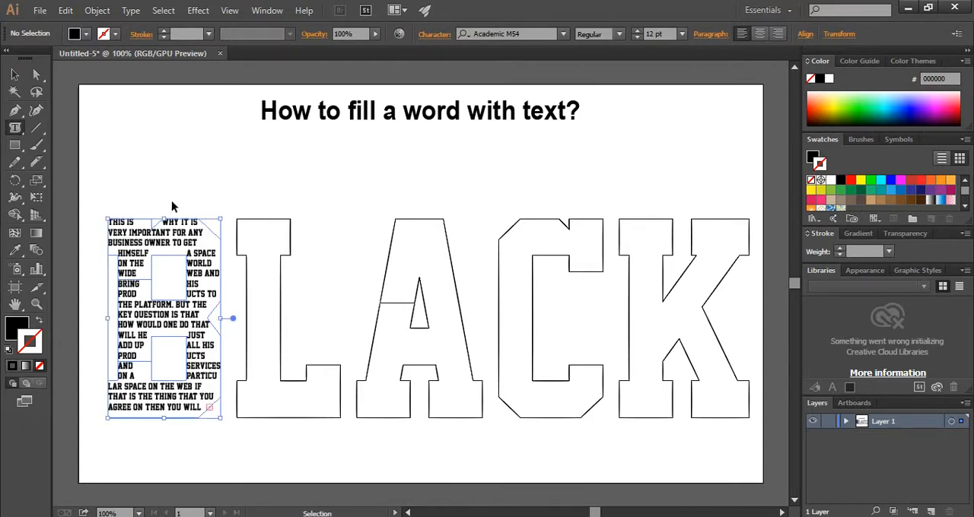
pyautogui.hotkey('ctrl', 'z')
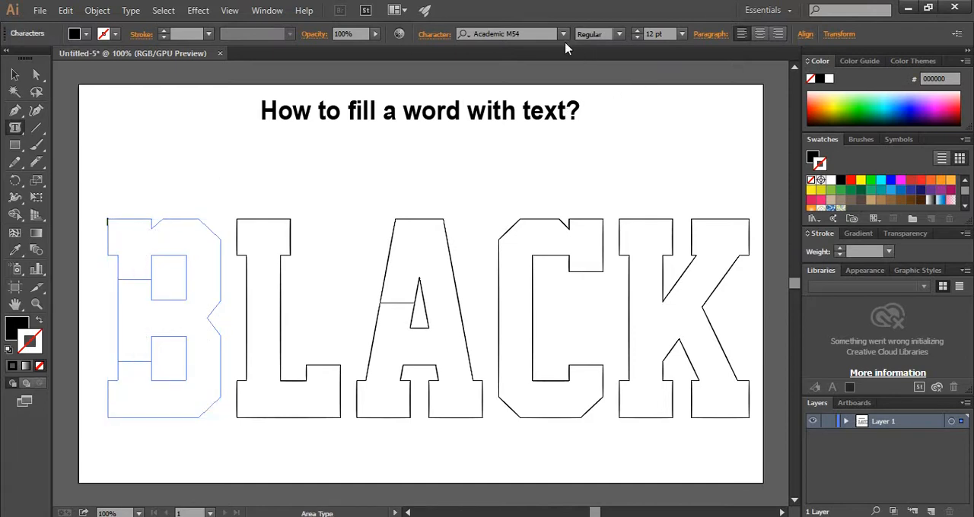
pyautogui.click(543, 36)
pyautogui.write('arial')
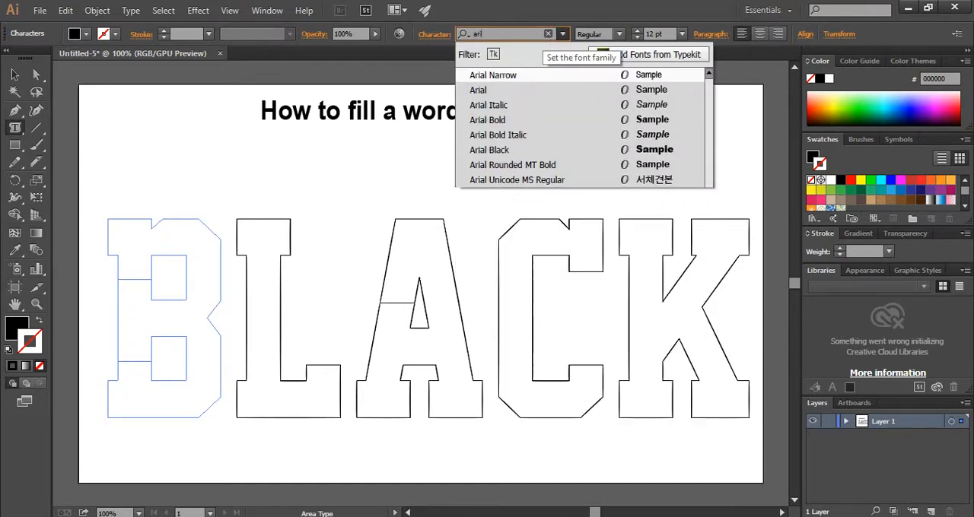
pyautogui.click(514, 91)
pyautogui.click(619, 34)
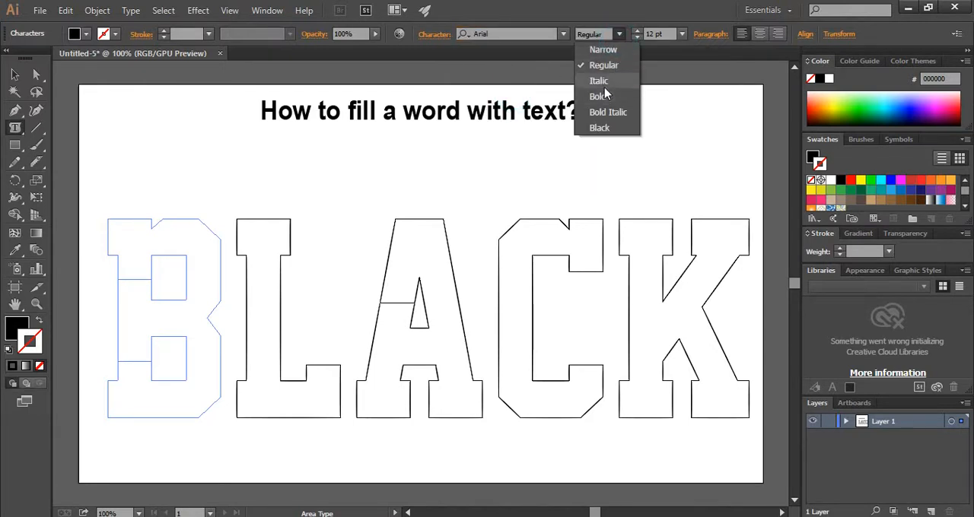
pyautogui.click(603, 82)
pyautogui.click(682, 34)
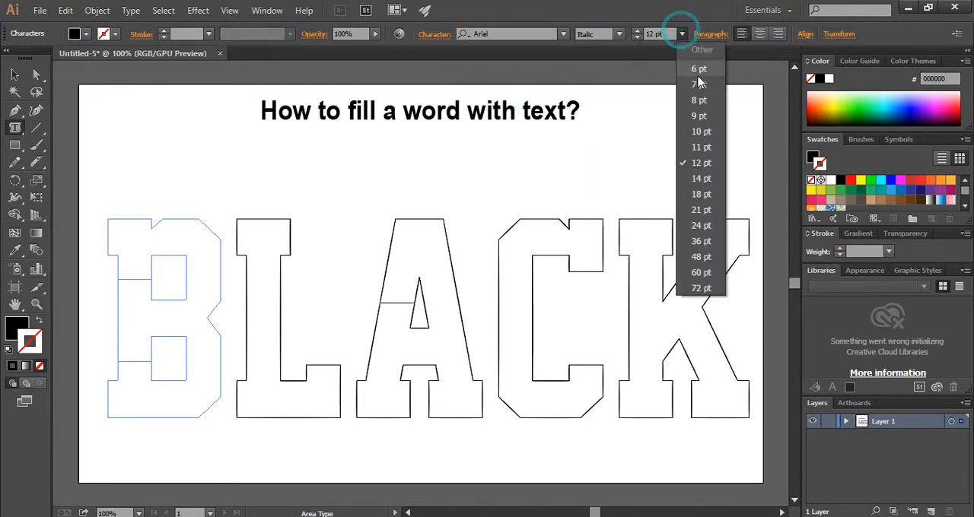
pyautogui.click(700, 115)
# Paste the article text into the letter B and thread its overflow into the letter L
pyautogui.press('ctrl')
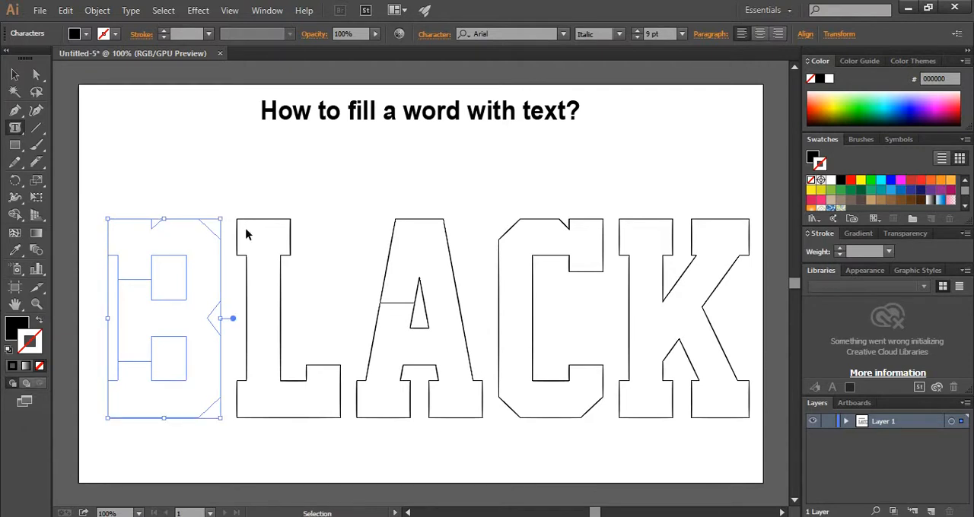
pyautogui.hotkey('ctrl', 'v')
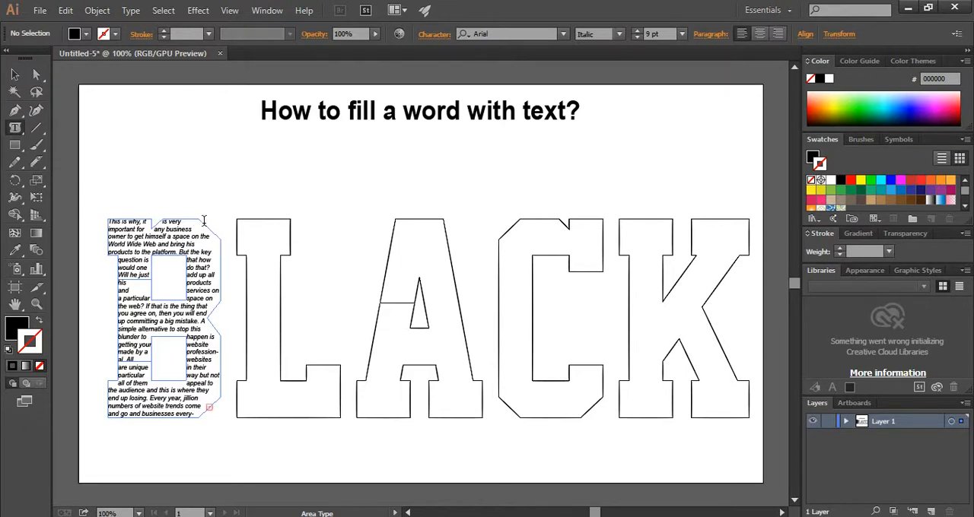
pyautogui.click(15, 74)
pyautogui.click(207, 411)
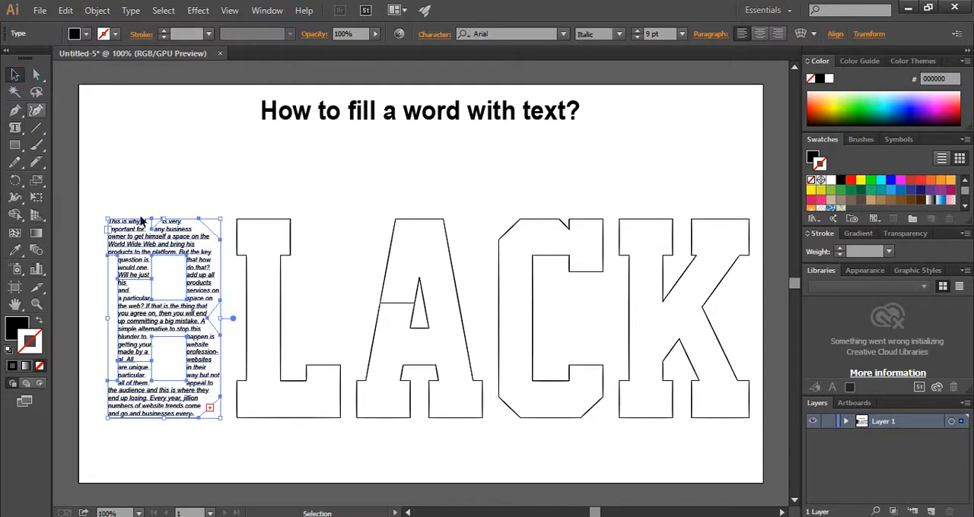
pyautogui.press('t')
pyautogui.click(209, 410)
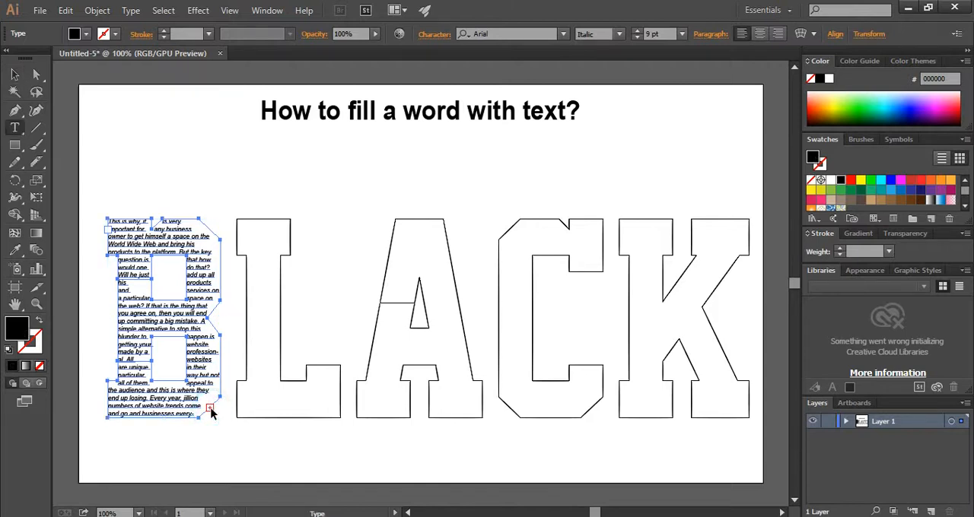
pyautogui.click(242, 226)
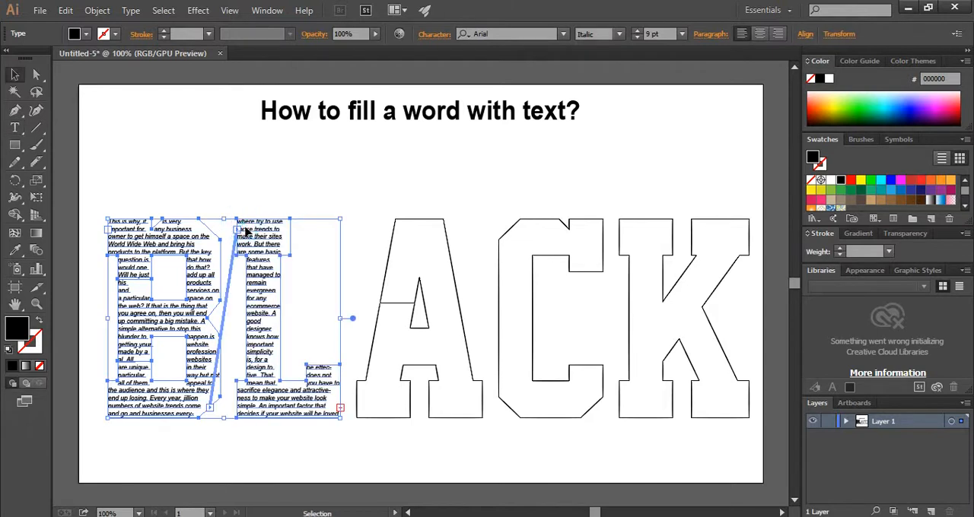
# Thread the overflow text from the letter L into the letter A
pyautogui.click(344, 397)
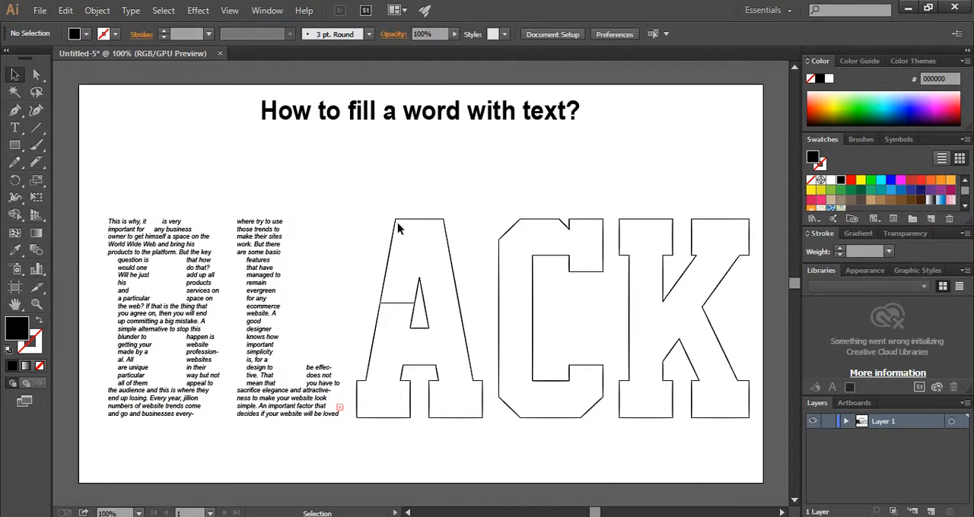
pyautogui.click(295, 393)
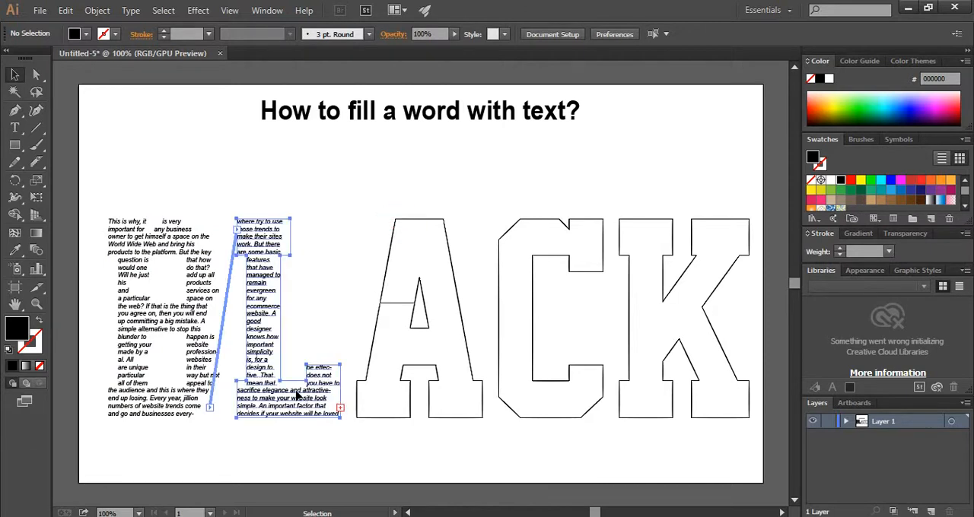
pyautogui.click(342, 408)
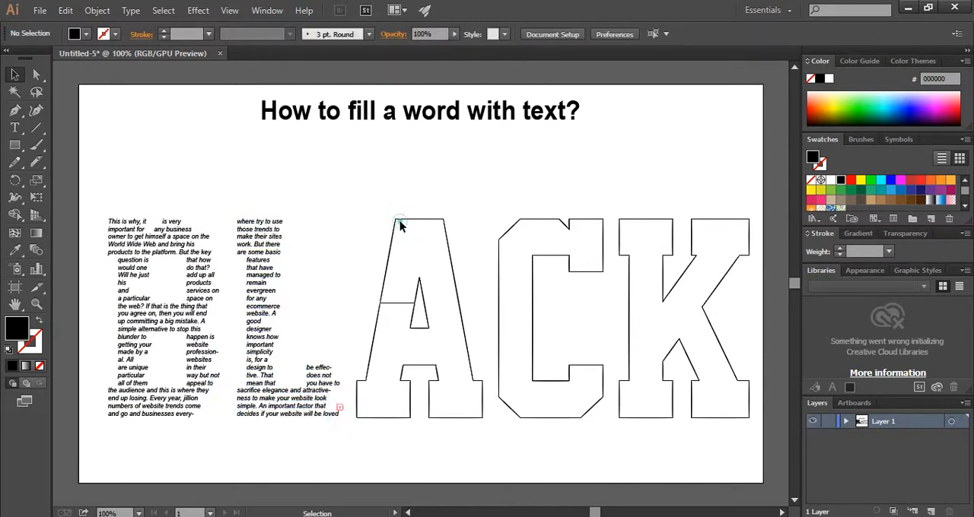
pyautogui.click(15, 74)
pyautogui.click(289, 396)
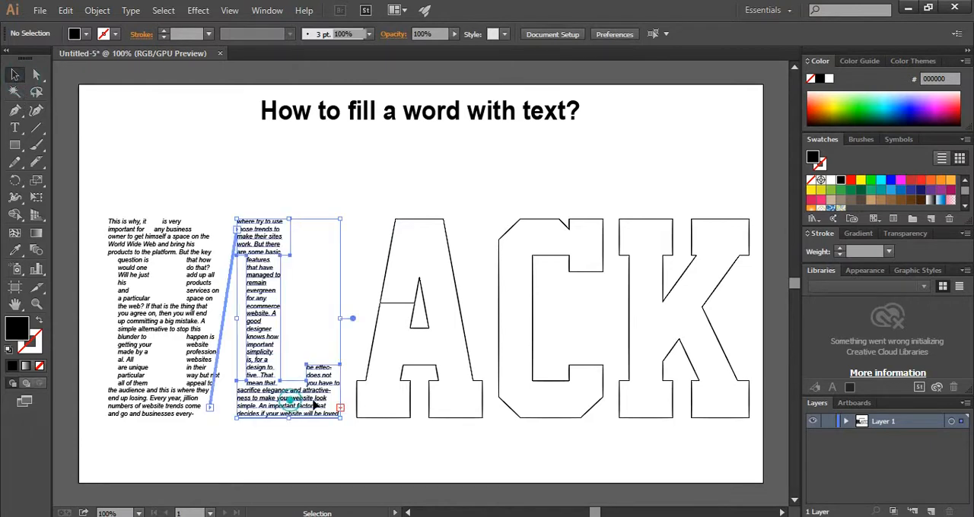
pyautogui.click(340, 408)
pyautogui.click(395, 221)
# Continue the threaded text from the letter A through the C and into the K, then deselect everything
pyautogui.click(481, 410)
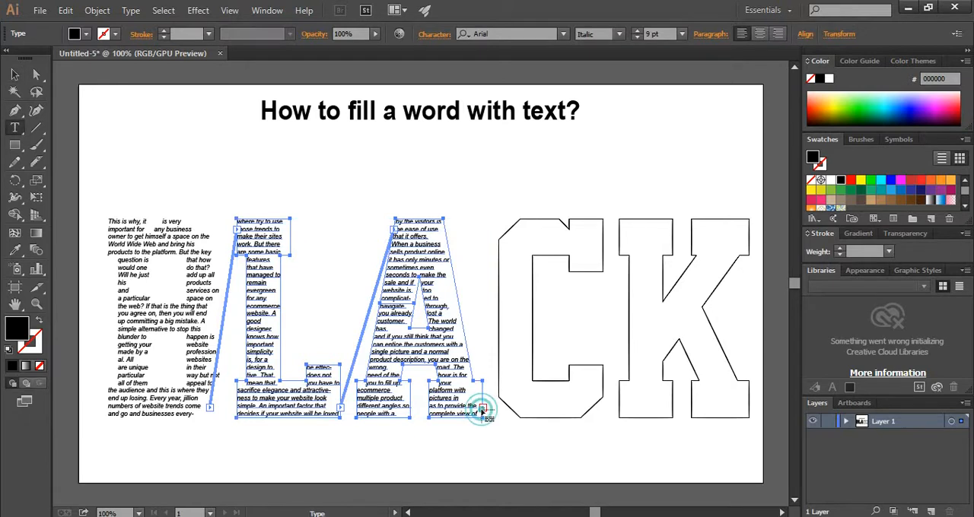
pyautogui.click(518, 219)
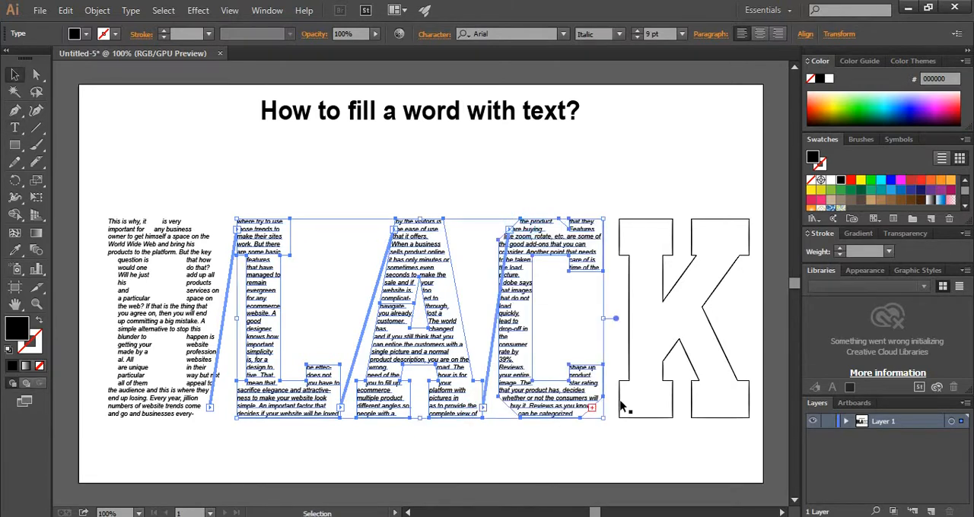
pyautogui.click(592, 408)
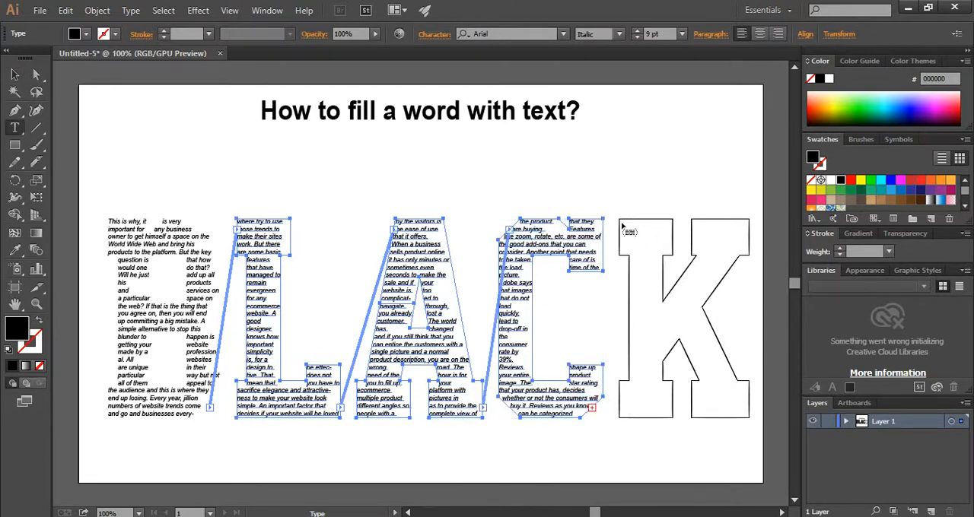
pyautogui.click(620, 220)
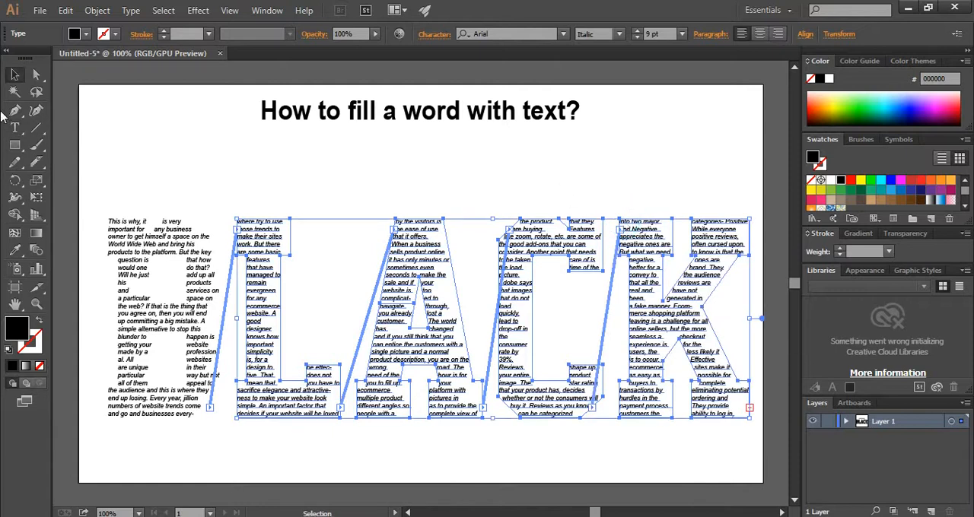
pyautogui.click(327, 148)
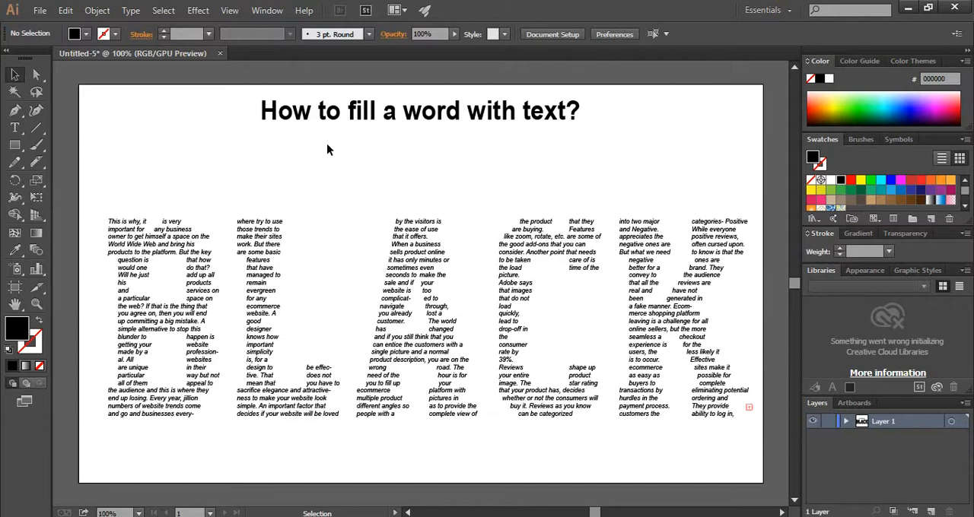
# Apply Justify all lines to the text in all five letters of BLACK
pyautogui.moveTo(107, 196); pyautogui.dragTo(753, 438)
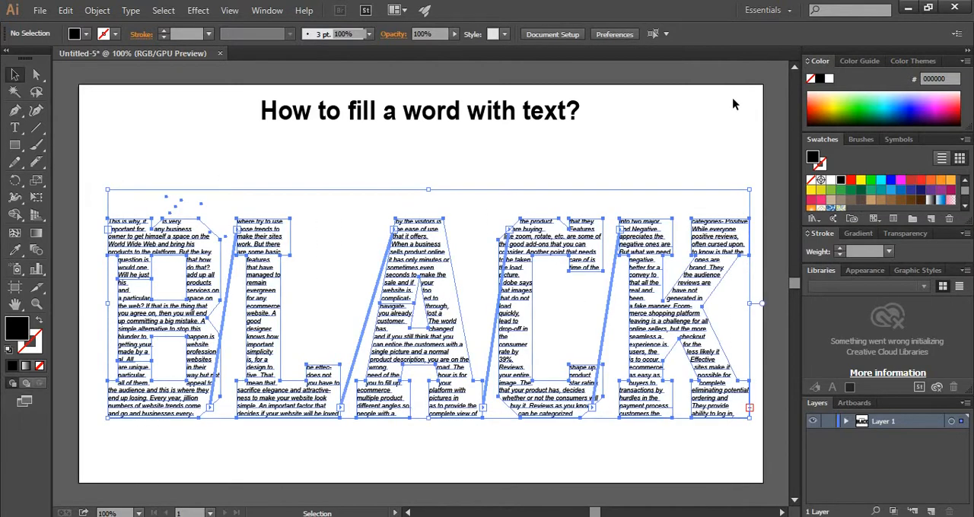
pyautogui.click(708, 35)
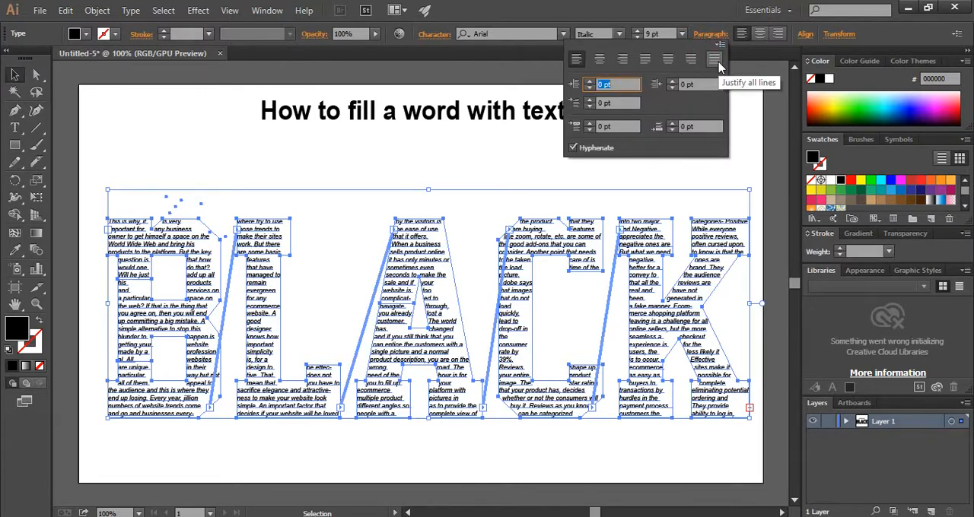
pyautogui.click(715, 60)
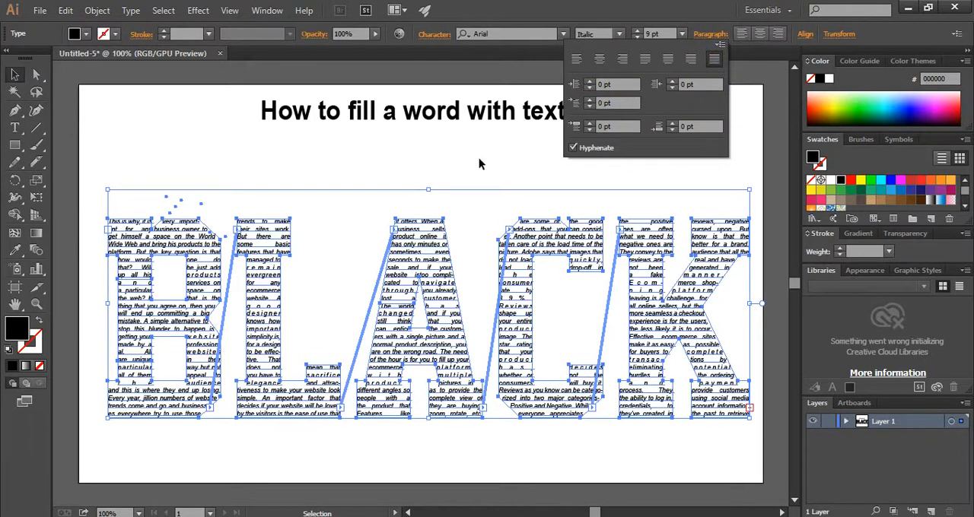
pyautogui.click(183, 159)
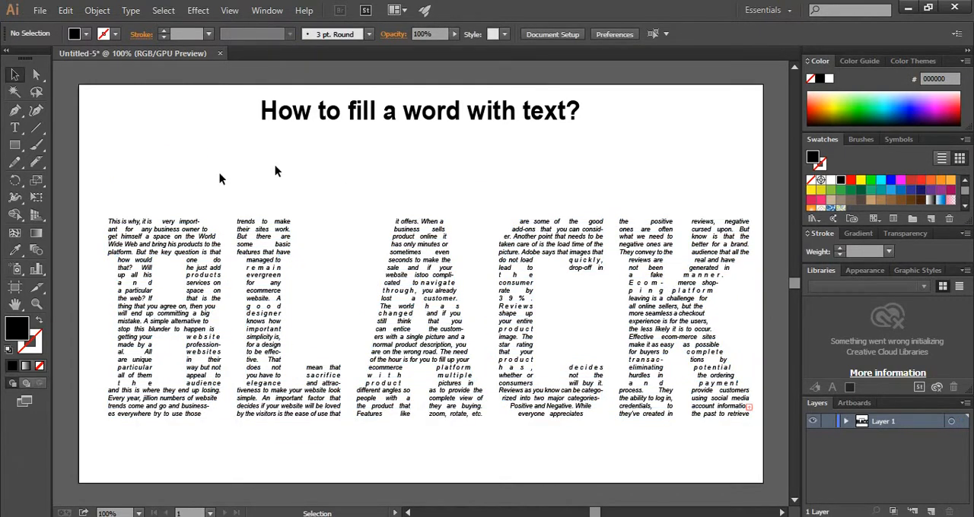
# Recolour the text in all five letters with the RGB Blue swatch
pyautogui.moveTo(120, 190); pyautogui.dragTo(707, 415)
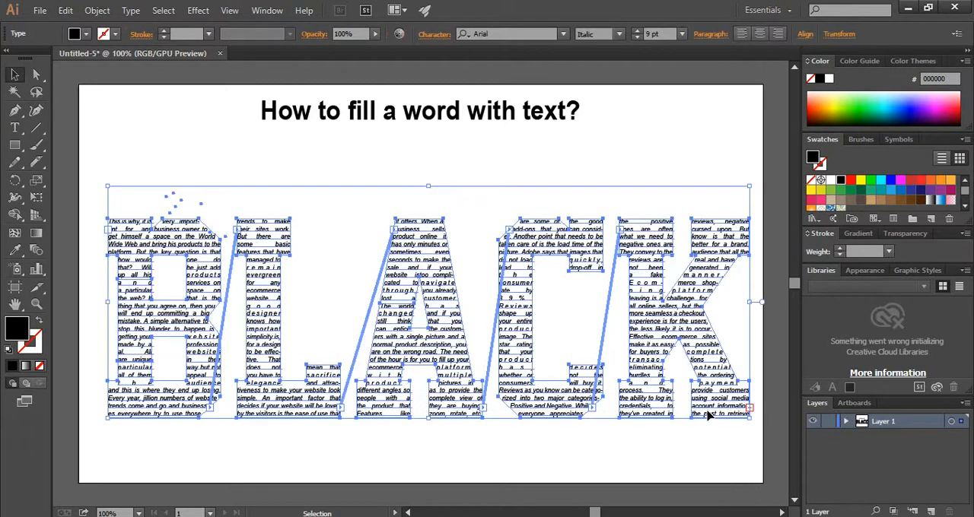
pyautogui.click(891, 181)
pyautogui.click(684, 158)
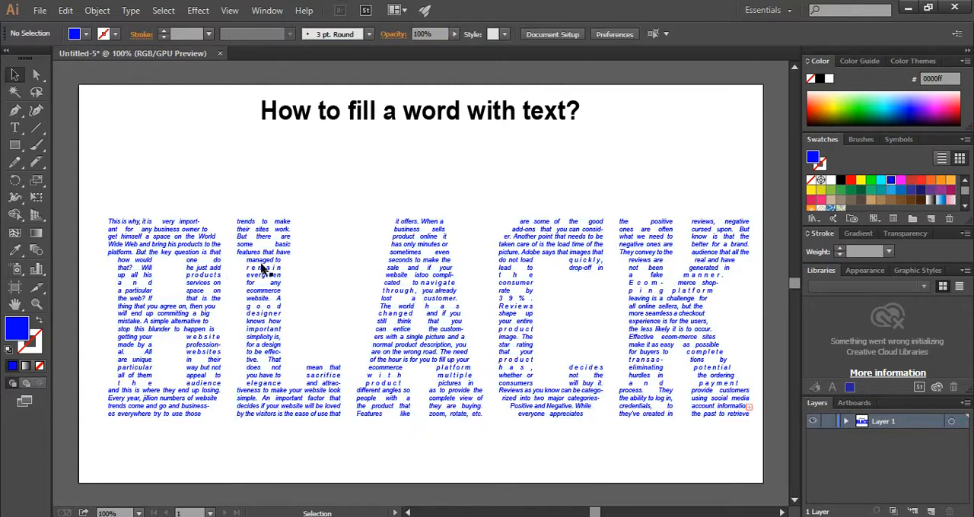
# Change the fill of the text in all five letters to pure red (ff0000)
pyautogui.moveTo(99, 202); pyautogui.dragTo(739, 370)
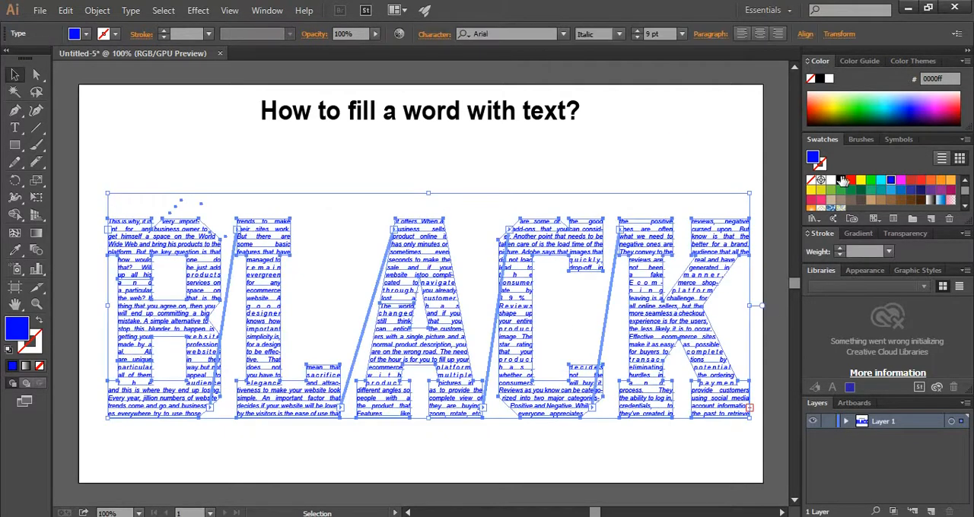
pyautogui.click(850, 180)
pyautogui.click(727, 143)
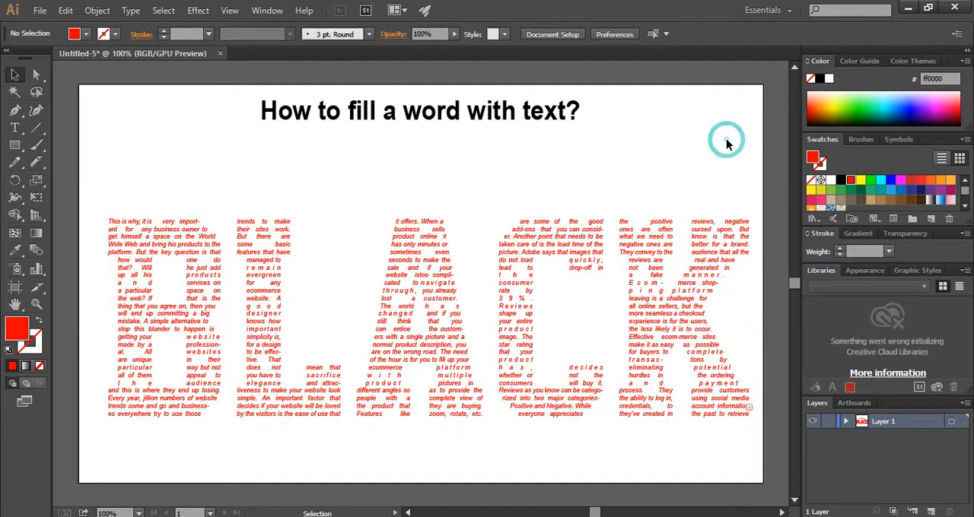